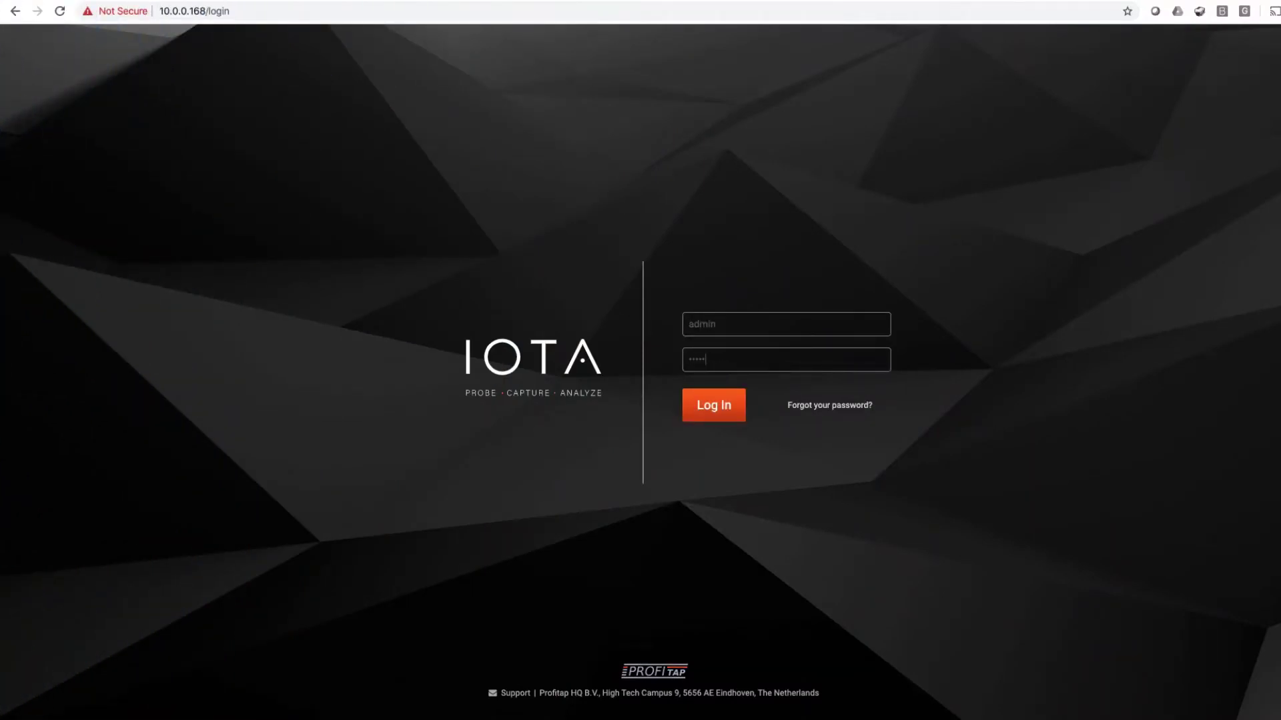
# - Log in to the admin account, enter and confirm a new account password, and save it
pyautogui.click(717, 409)
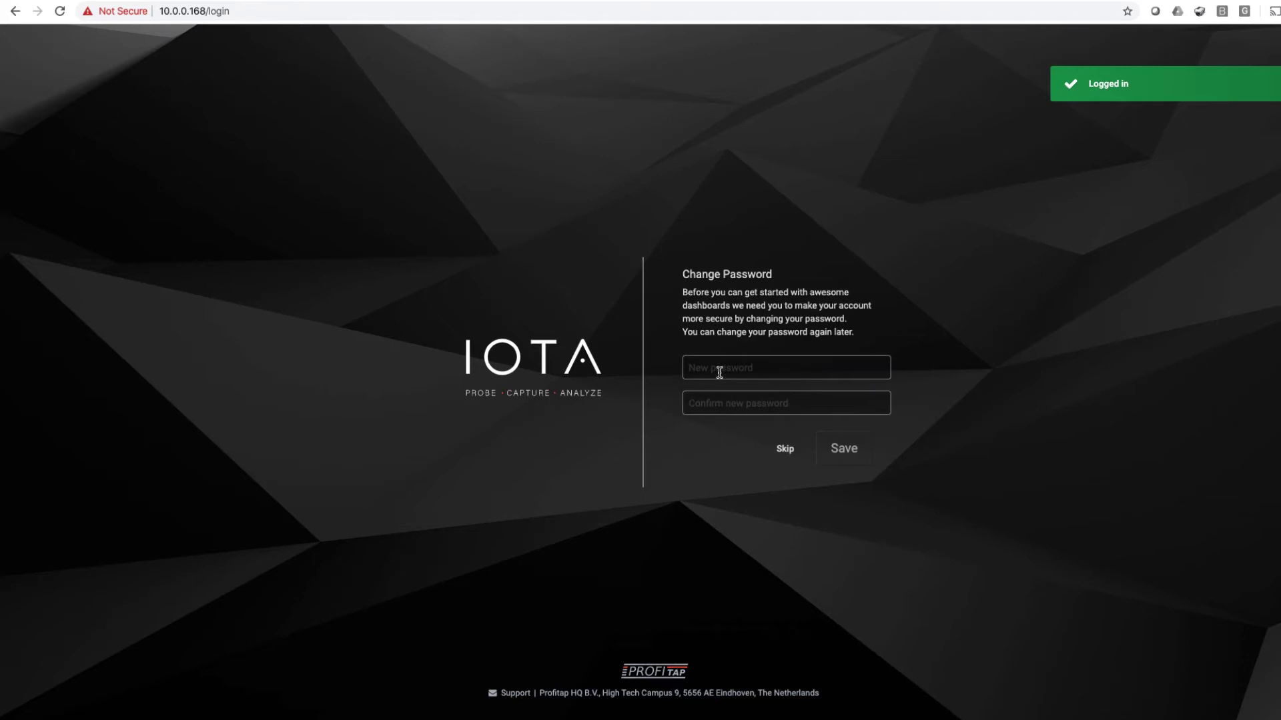
pyautogui.write('***')
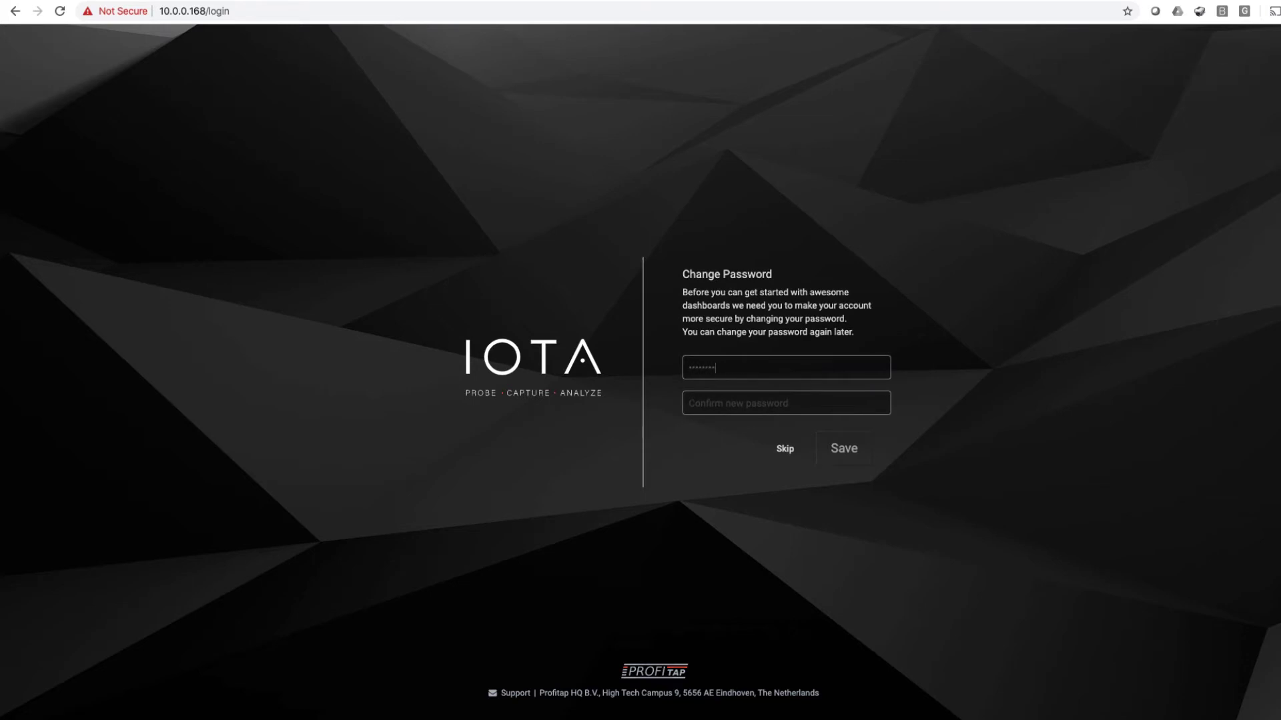
pyautogui.write('********')
pyautogui.click(845, 458)
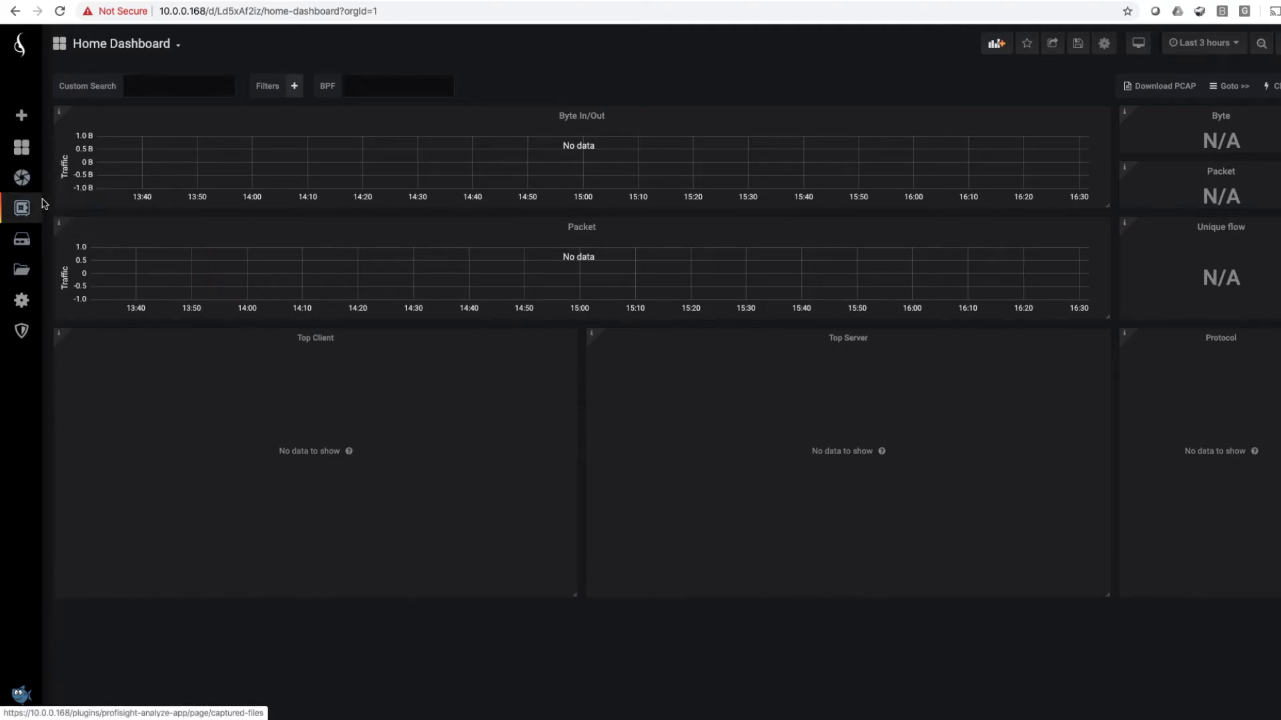
# - Save the port control settings of the IOTA 1G capture interface with Span Mode disabled
pyautogui.moveTo(30, 191)
pyautogui.click(64, 225)
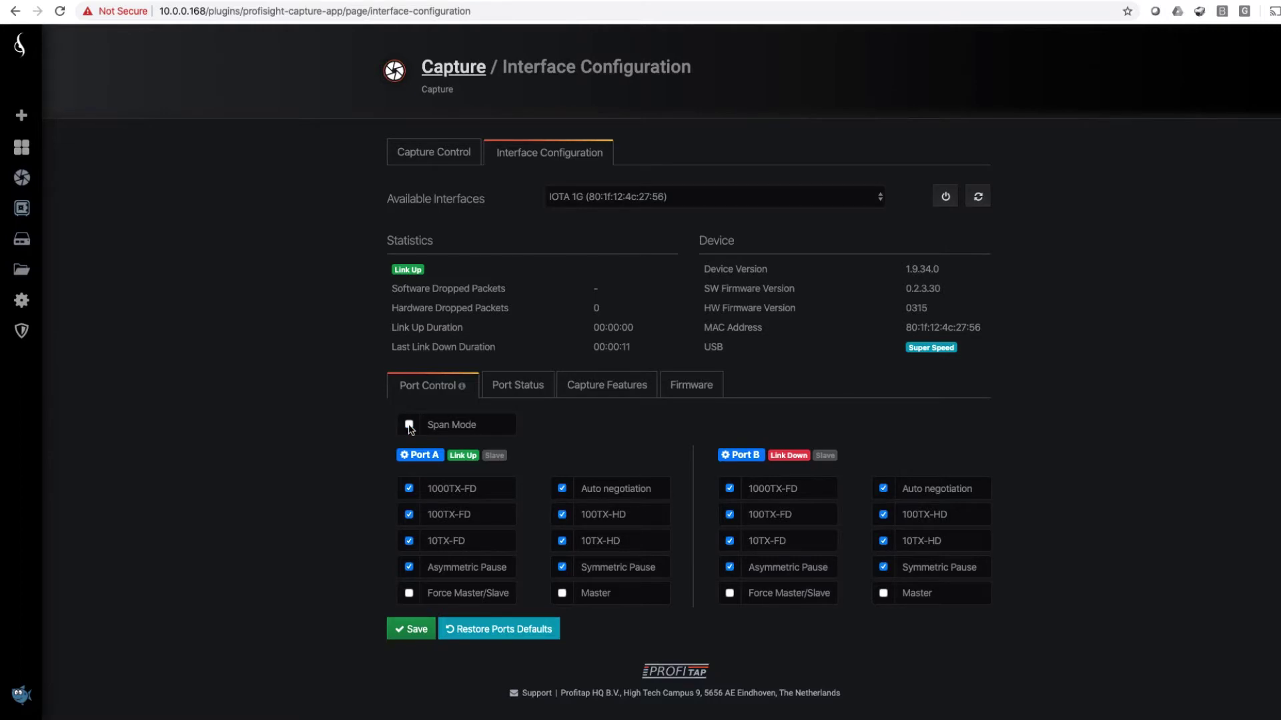
pyautogui.click(418, 631)
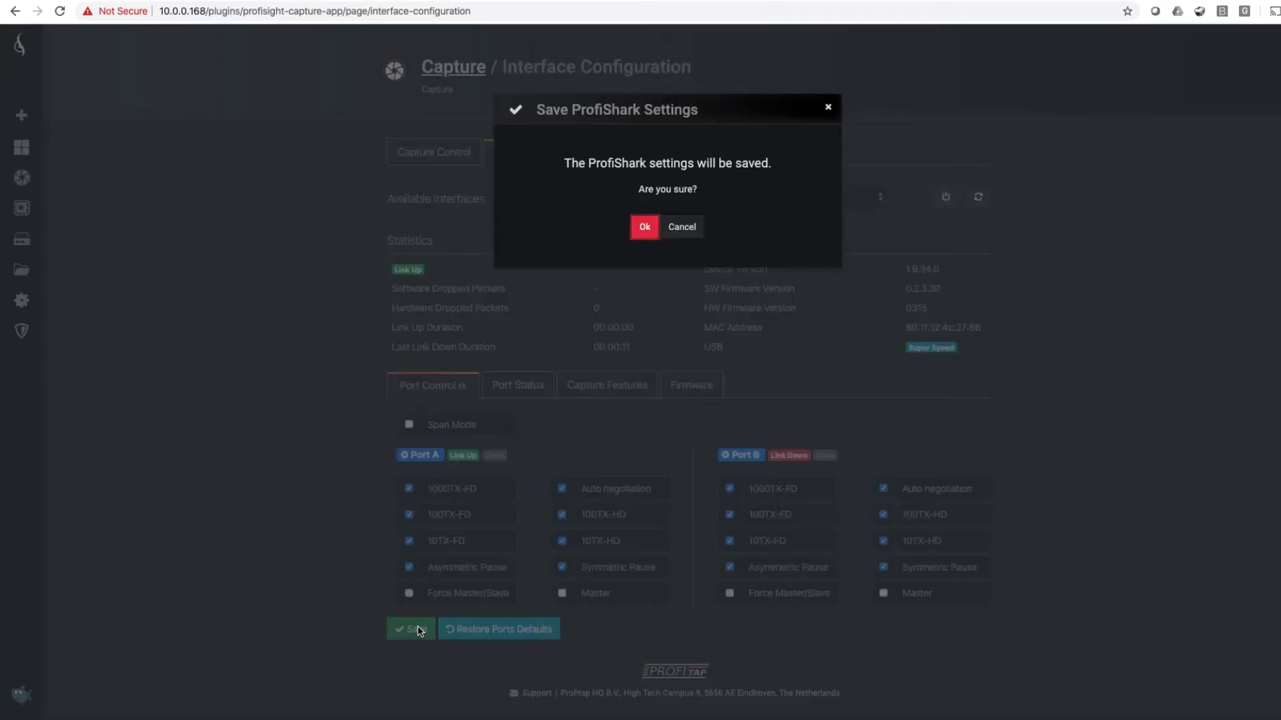
pyautogui.click(645, 227)
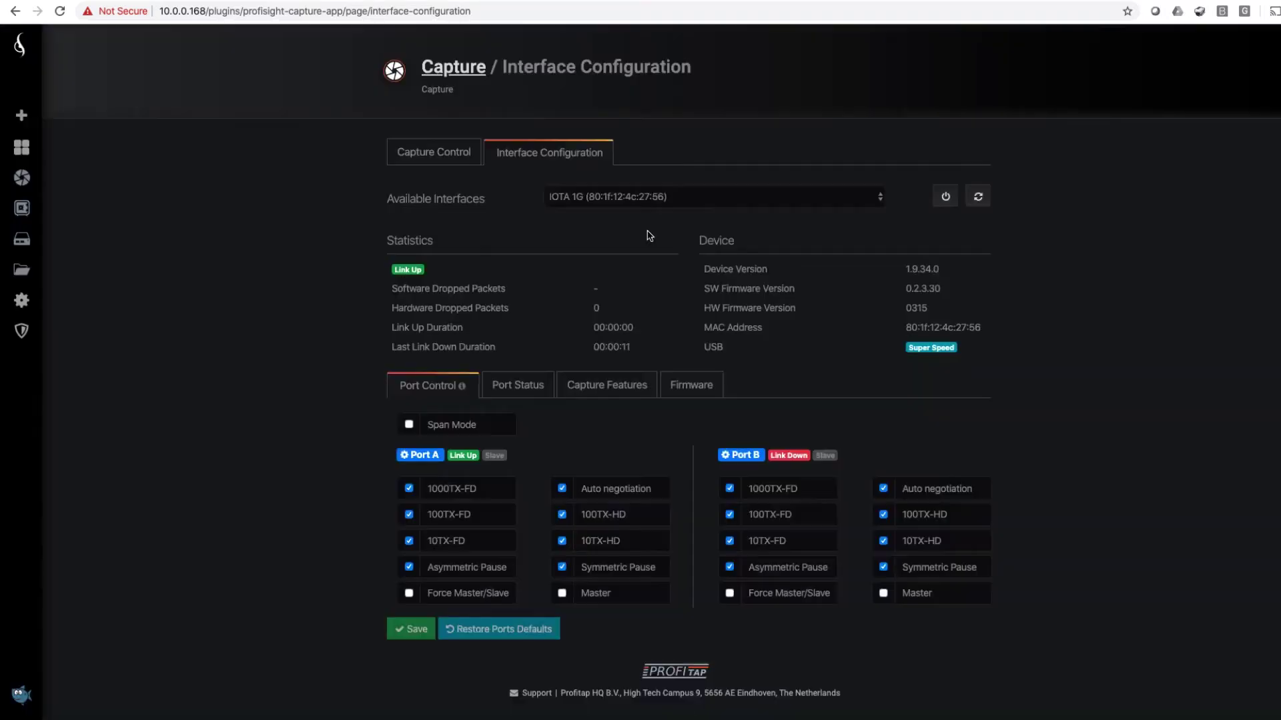
# - Add the IOTA 1G device to the capture control interfaces with its default settings and start a capturing session
pyautogui.click(424, 157)
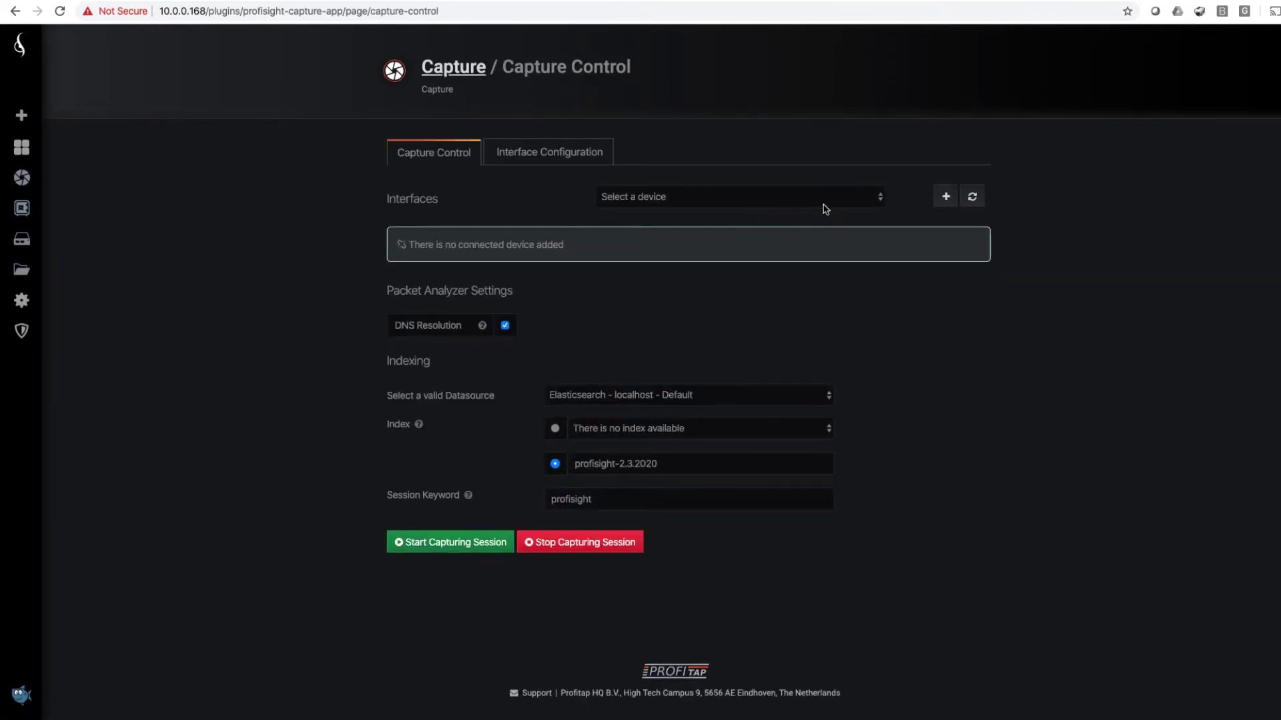
pyautogui.click(880, 198)
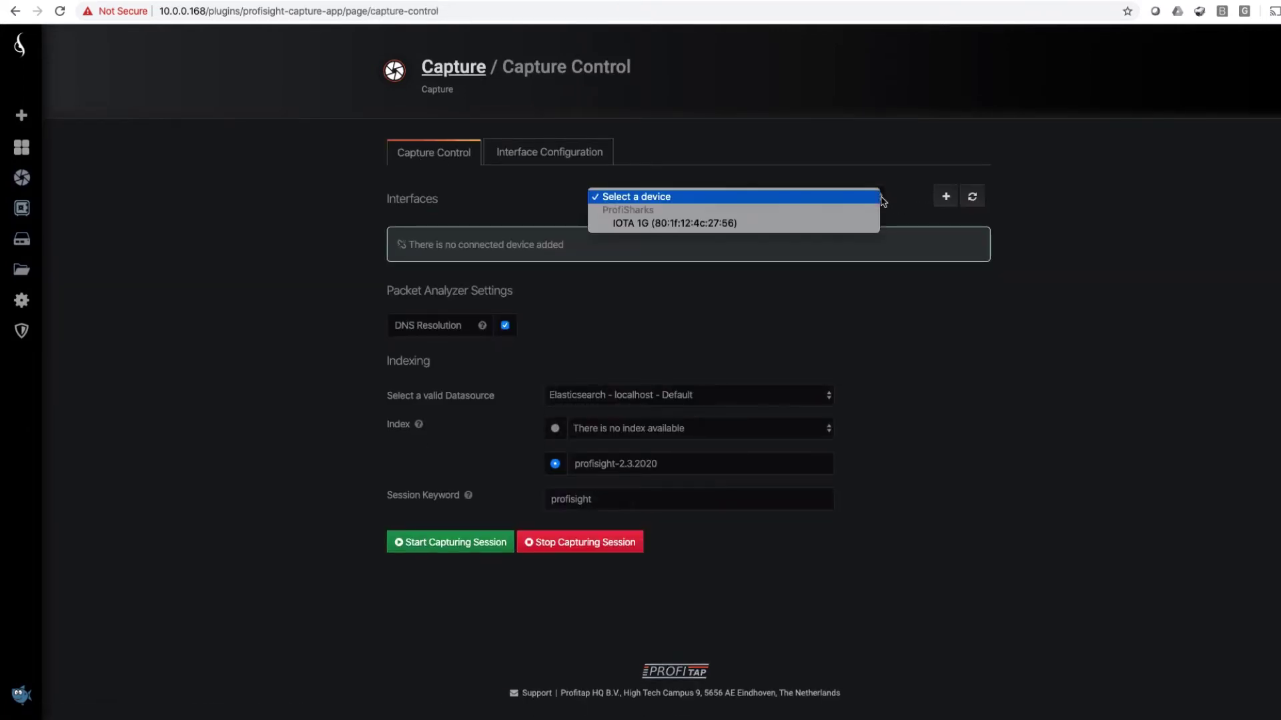
pyautogui.click(729, 224)
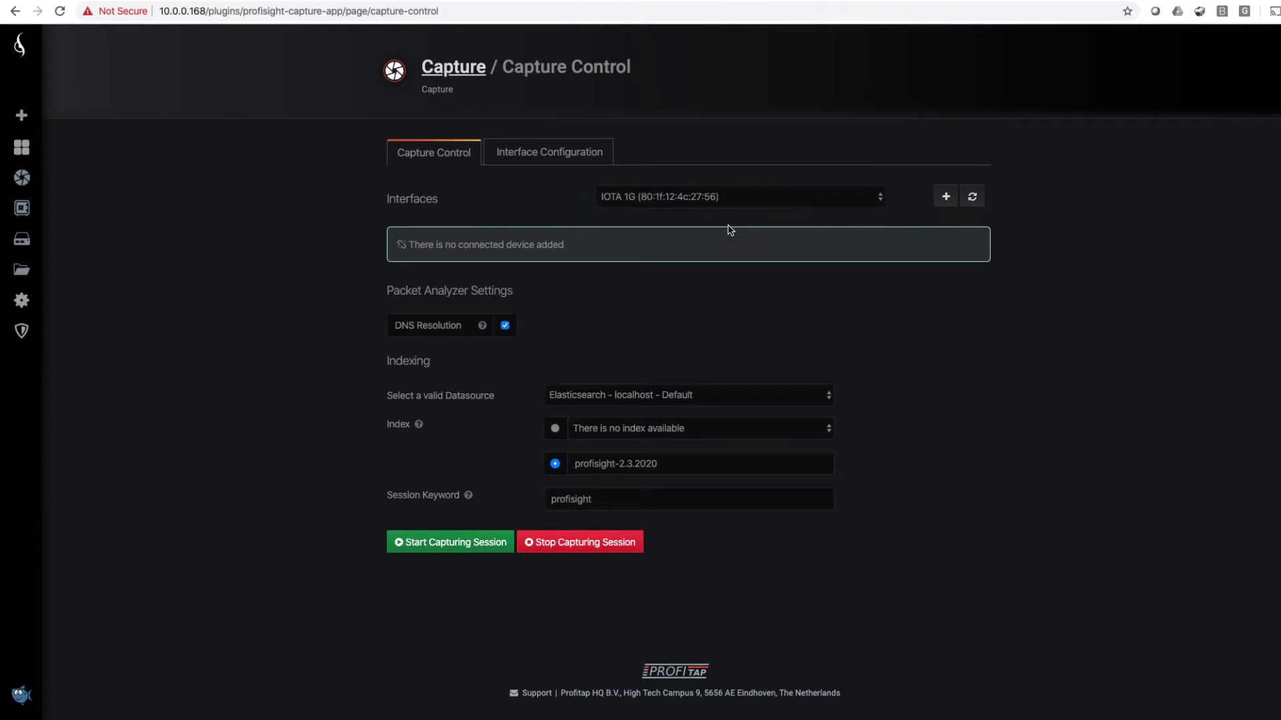
pyautogui.click(946, 197)
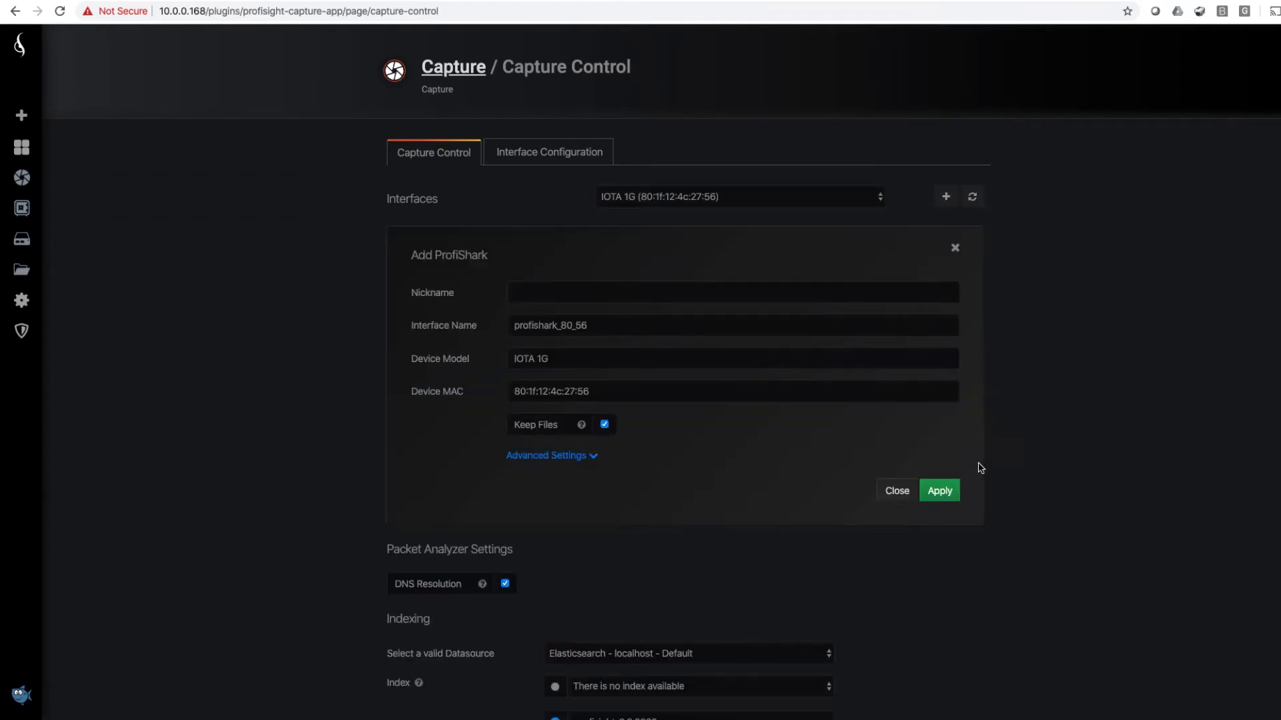
pyautogui.click(940, 491)
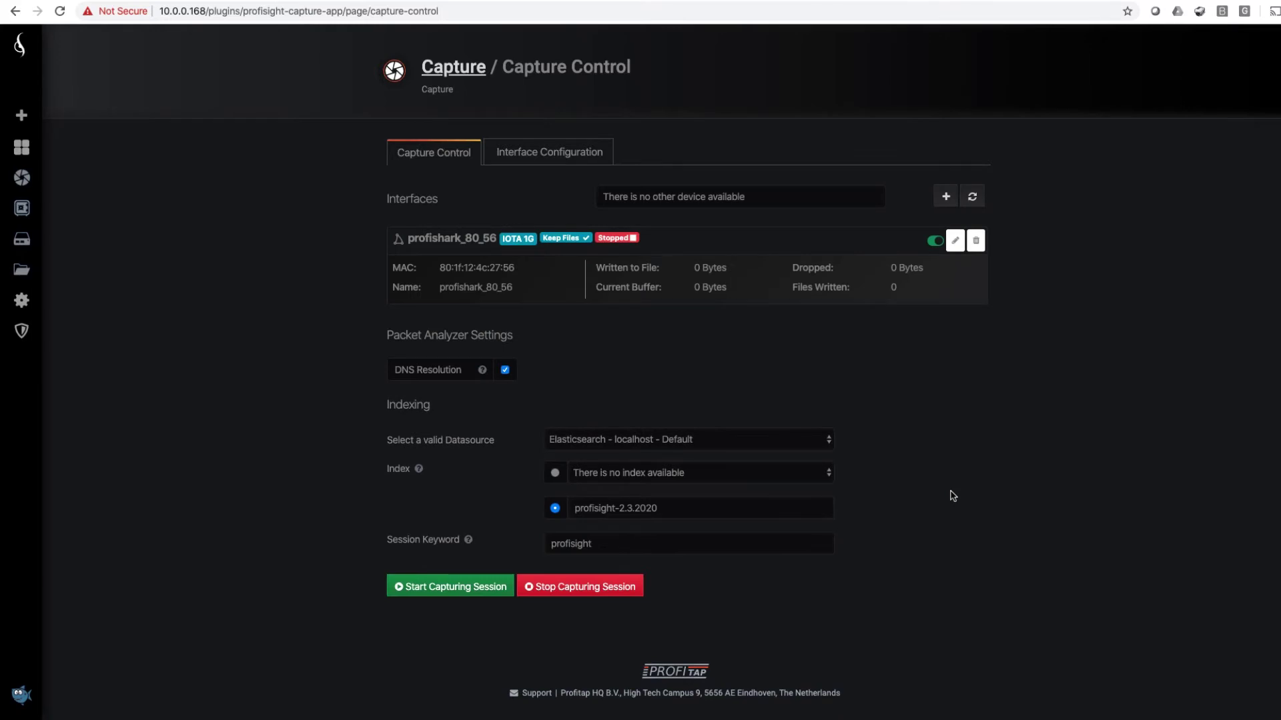
pyautogui.click(471, 586)
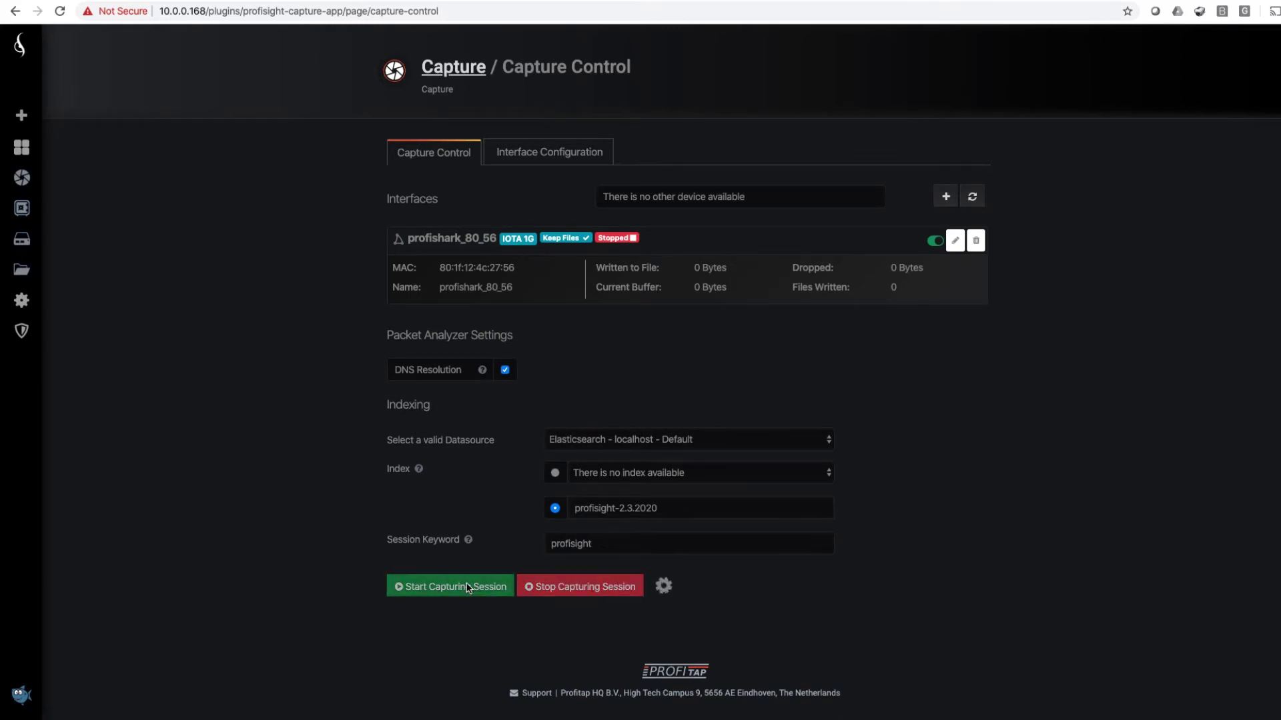
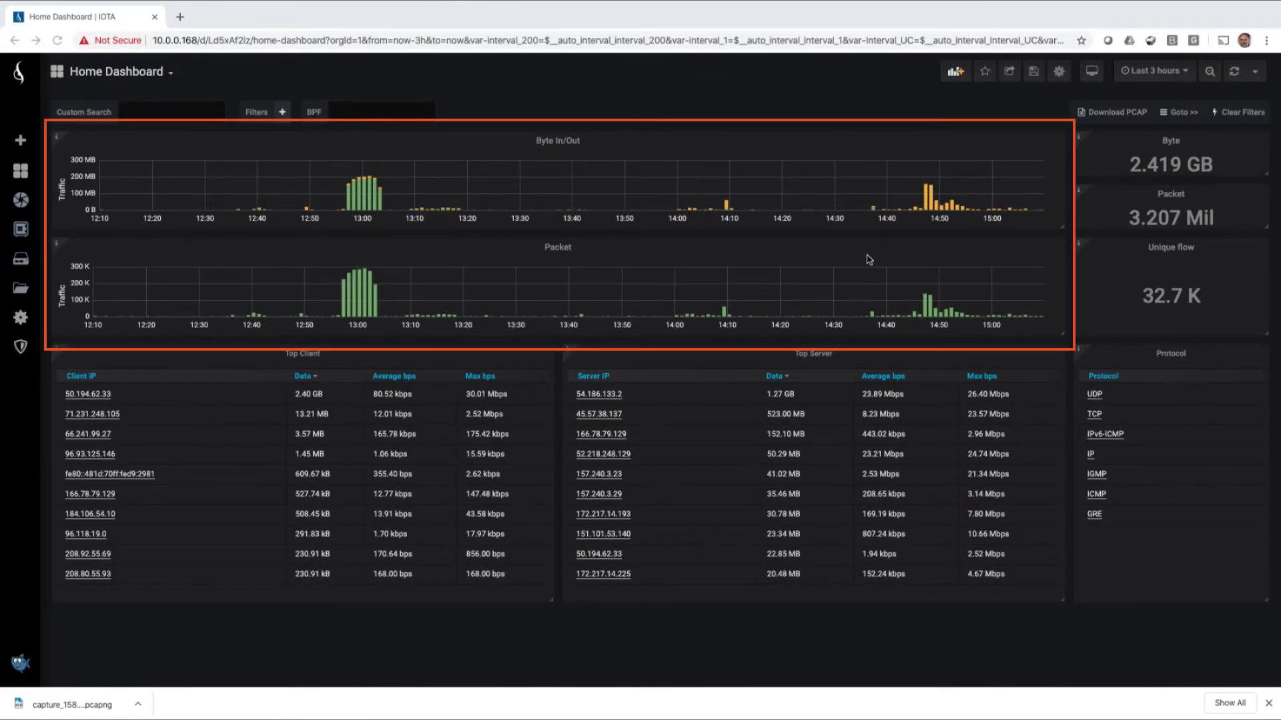
pyautogui.click(1153, 72)
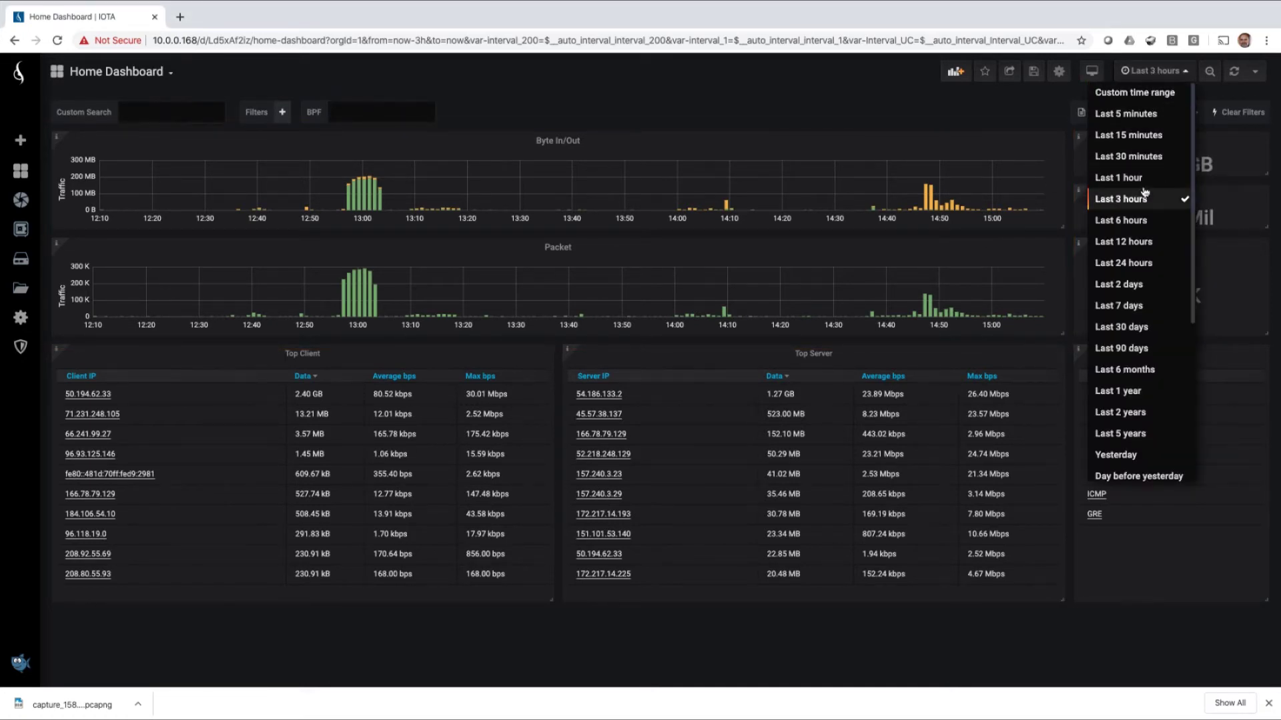
pyautogui.click(1132, 96)
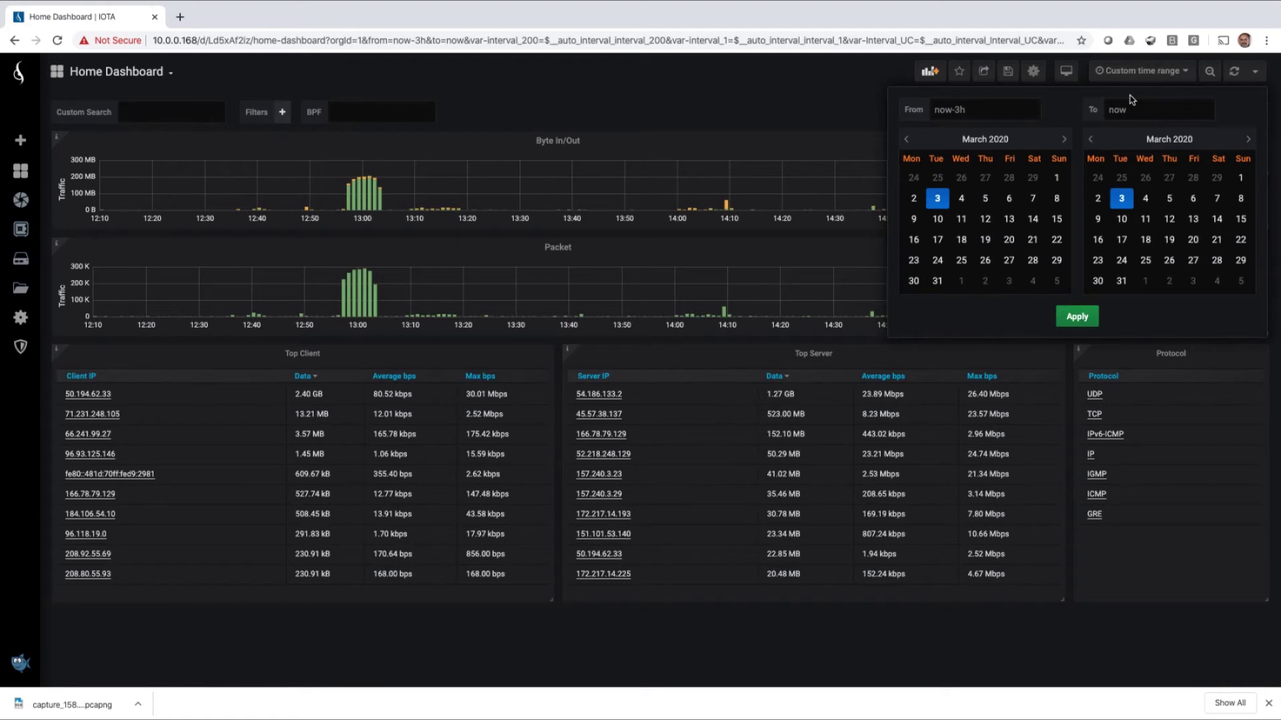
pyautogui.click(858, 86)
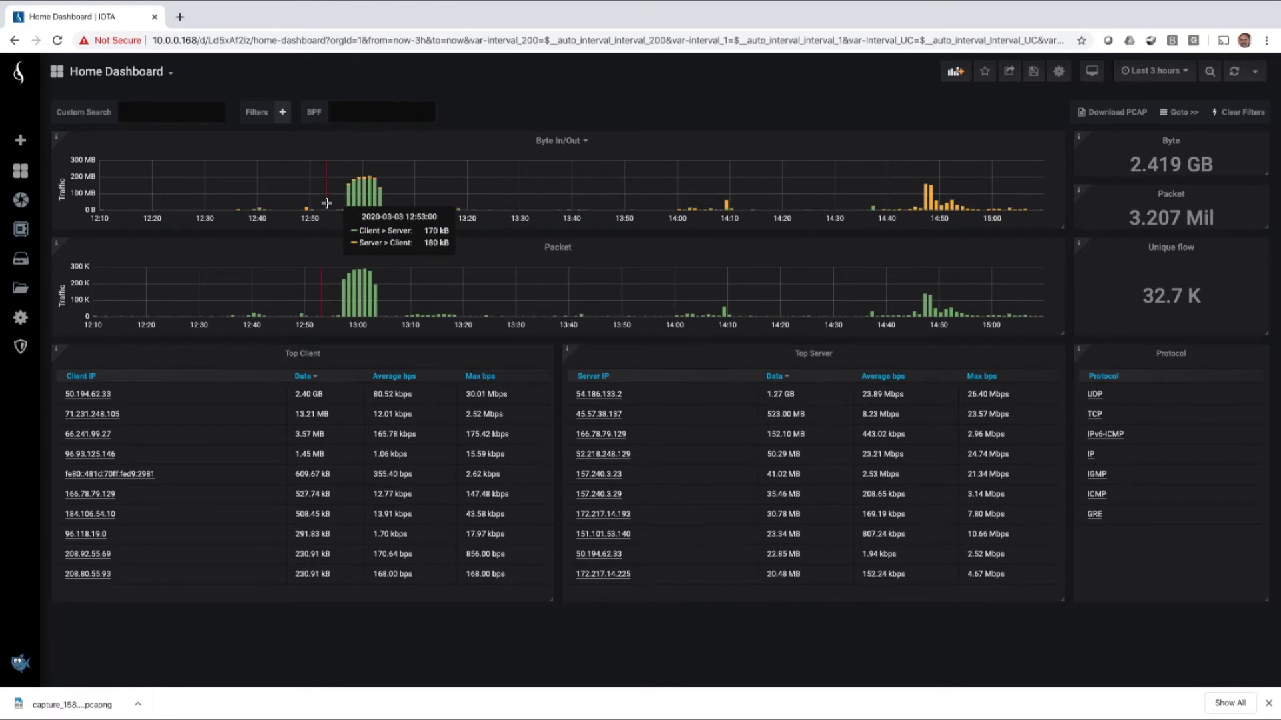
# - Narrow the dashboard's time range to the large traffic burst, from about 12:53 to 13:07 on 2020-03-03
pyautogui.moveTo(327, 203); pyautogui.dragTo(402, 203)
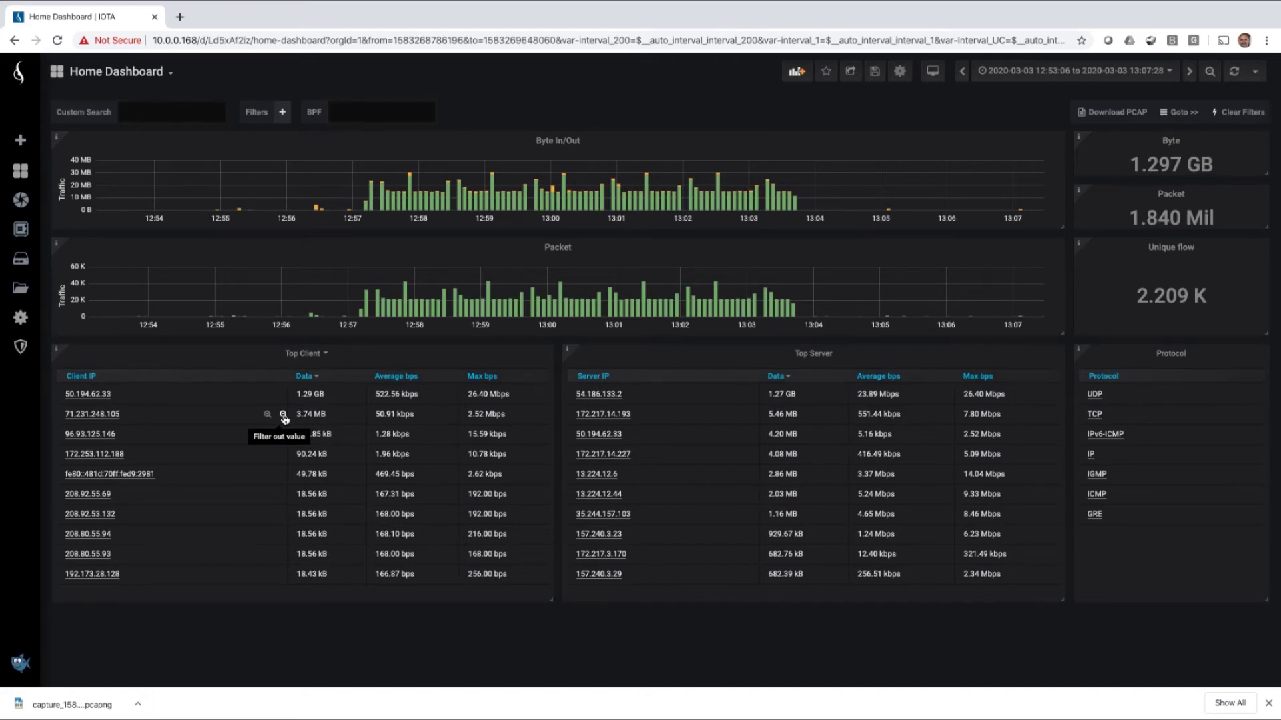
# - Run a custom search of the dashboard traffic for the IP address 75.75.75.75
pyautogui.click(197, 116)
pyautogui.write('77')
pyautogui.write('5.75.7')
pyautogui.write('5.75')
pyautogui.press('Return')
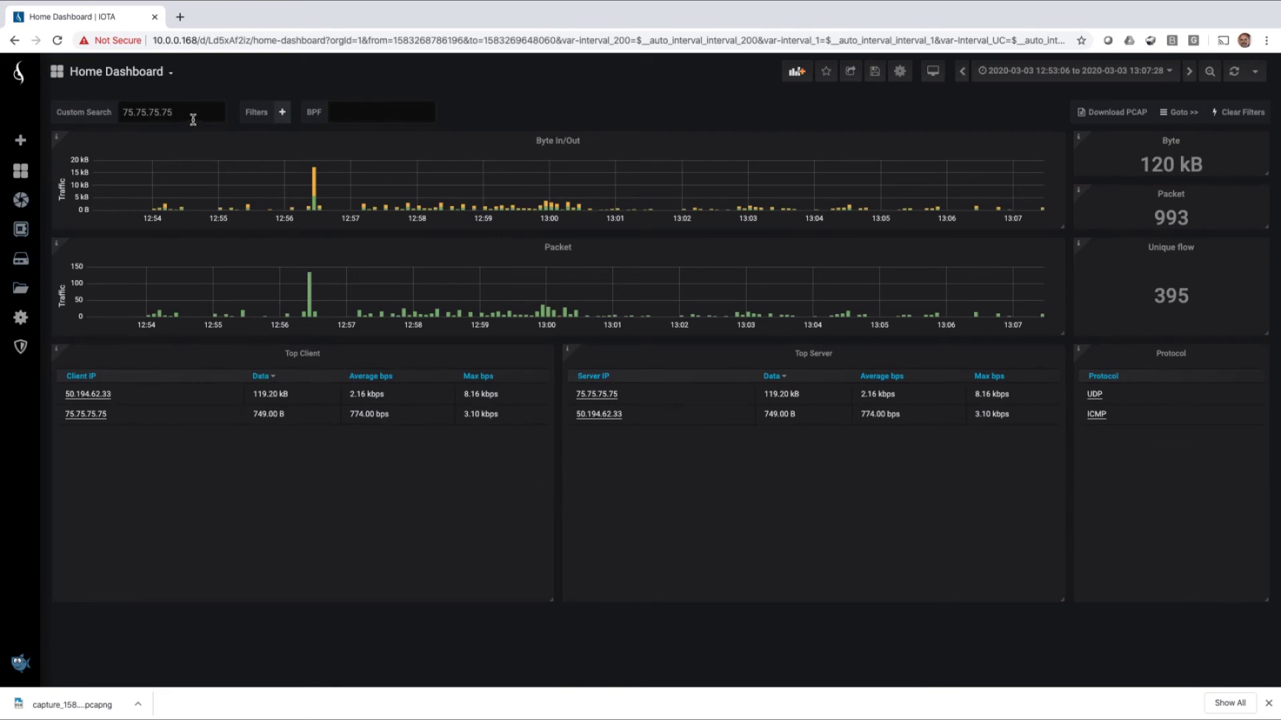
# - Replace the custom search term with facebook to view its traffic, and clear the search again
pyautogui.moveTo(189, 114); pyautogui.dragTo(110, 124)
pyautogui.write('facebook')
pyautogui.press('Return')
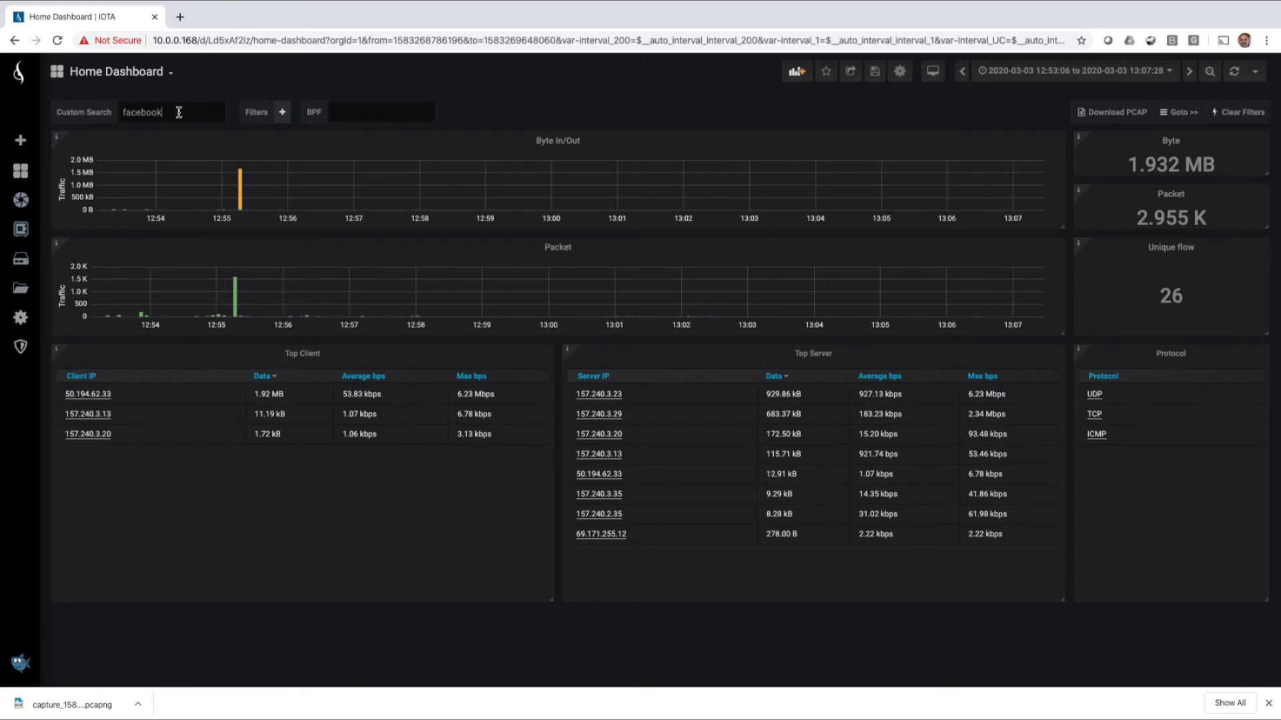
pyautogui.moveTo(179, 112); pyautogui.dragTo(121, 113)
pyautogui.press('BackSpace')
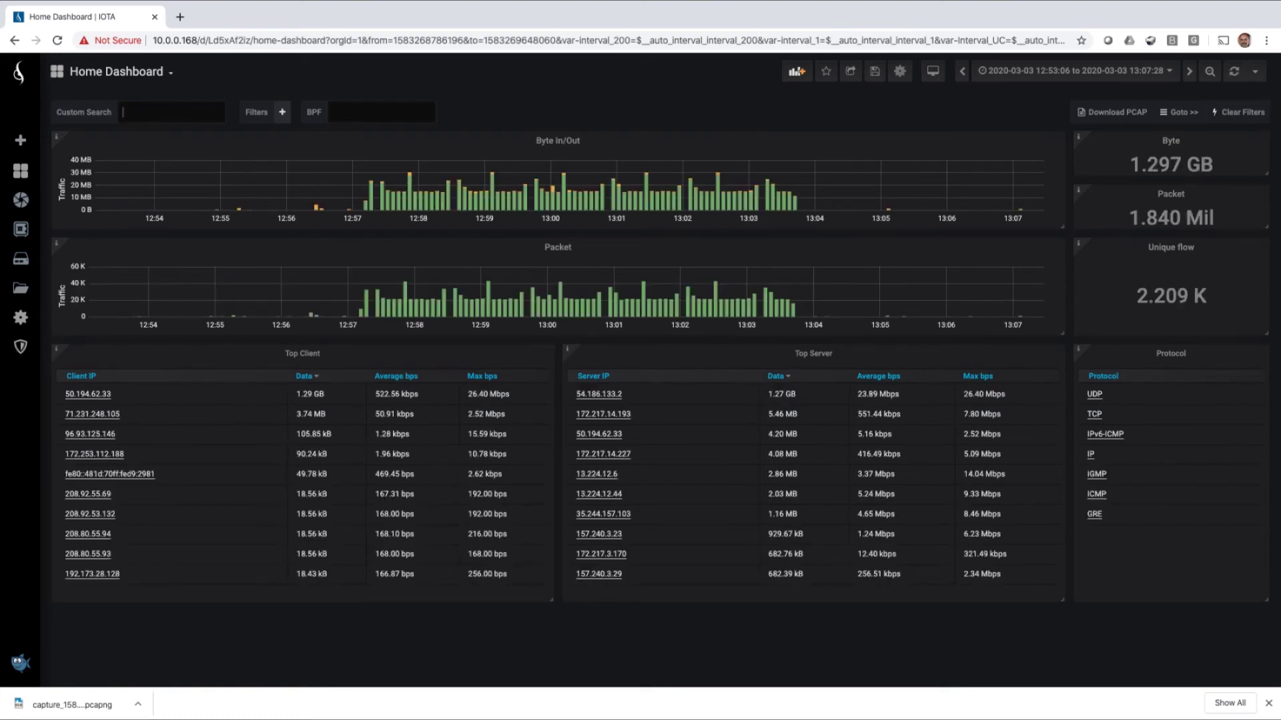
# - Add a dashboard filter for traffic whose IP_DST equals 104.18.71.113
pyautogui.click(283, 114)
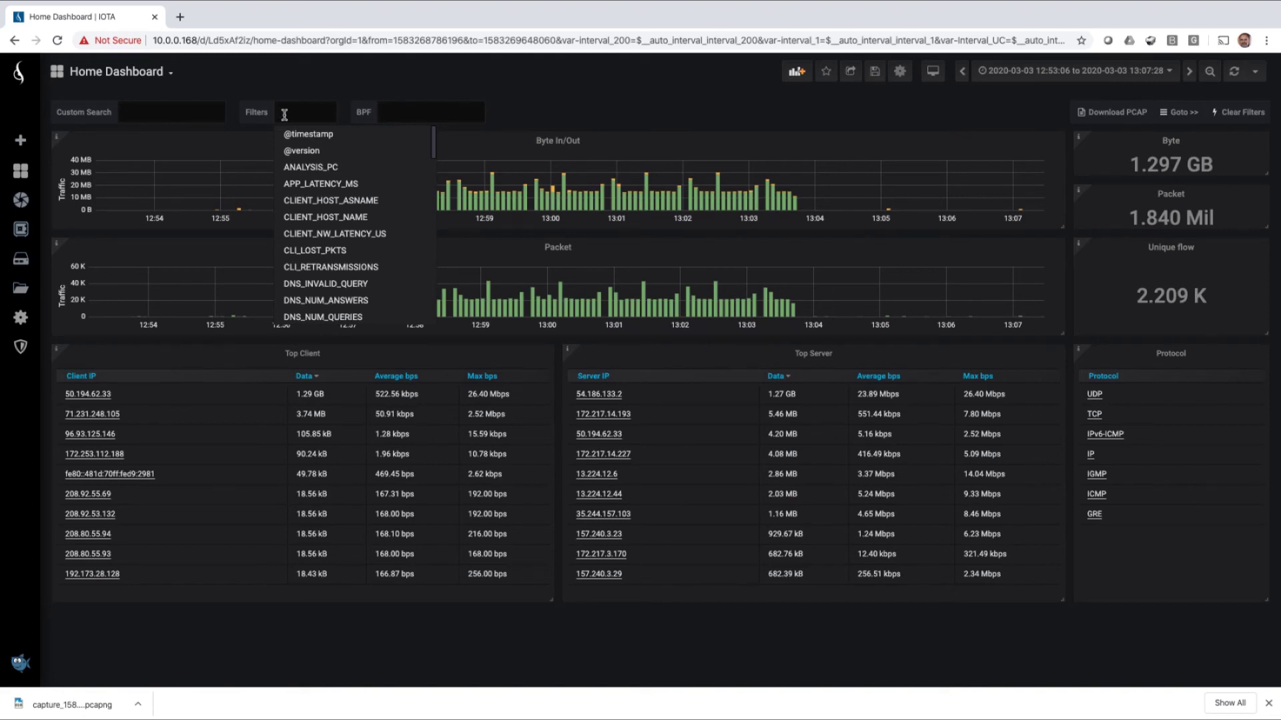
pyautogui.write('ip_')
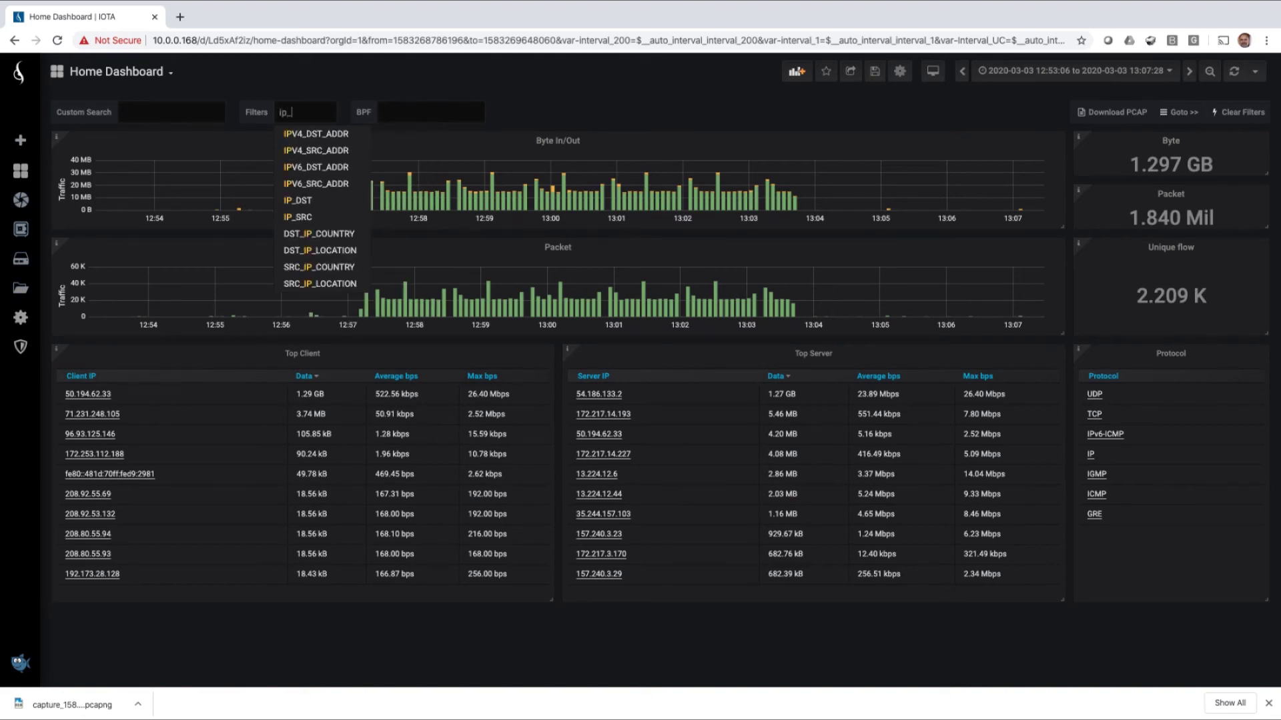
pyautogui.click(292, 134)
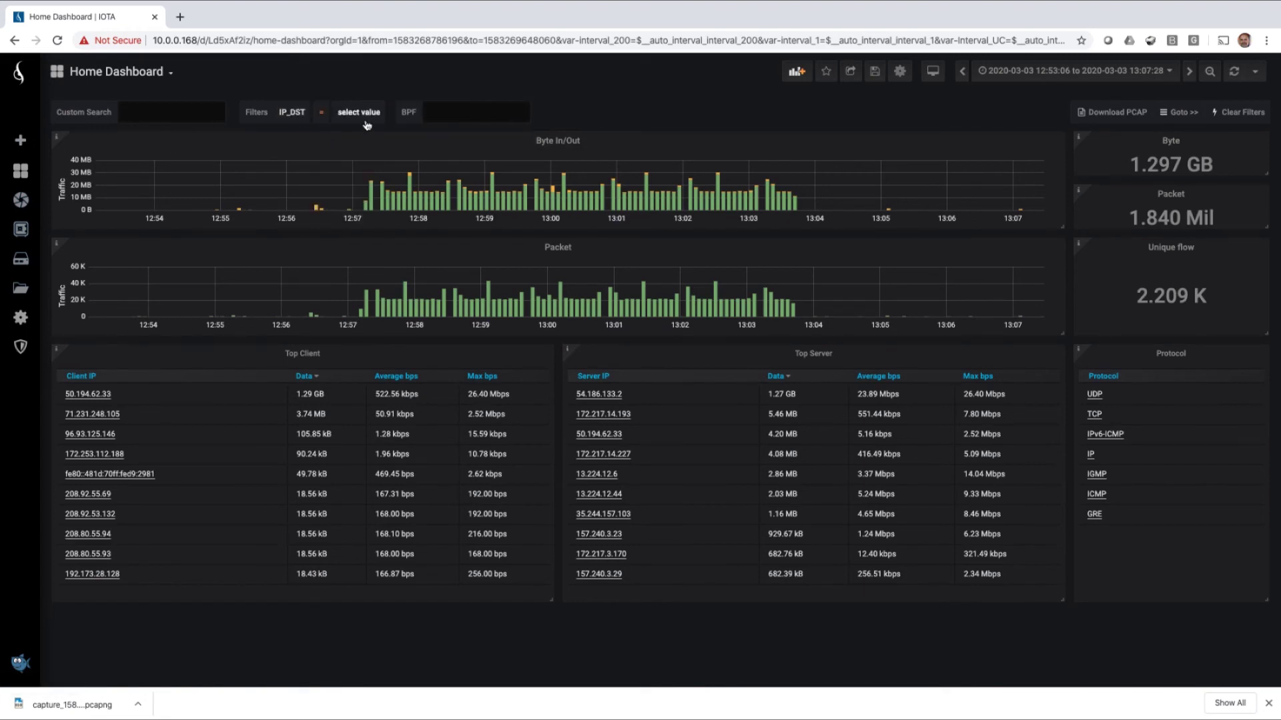
pyautogui.click(365, 113)
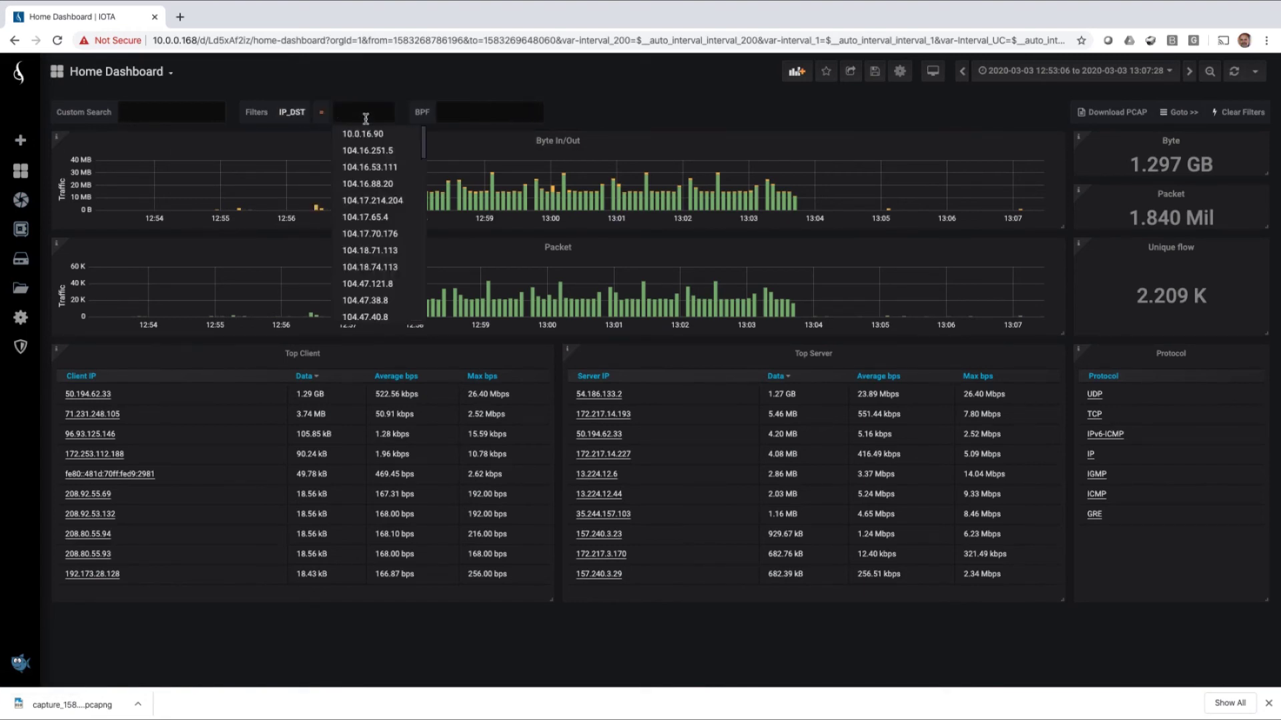
pyautogui.write('104.')
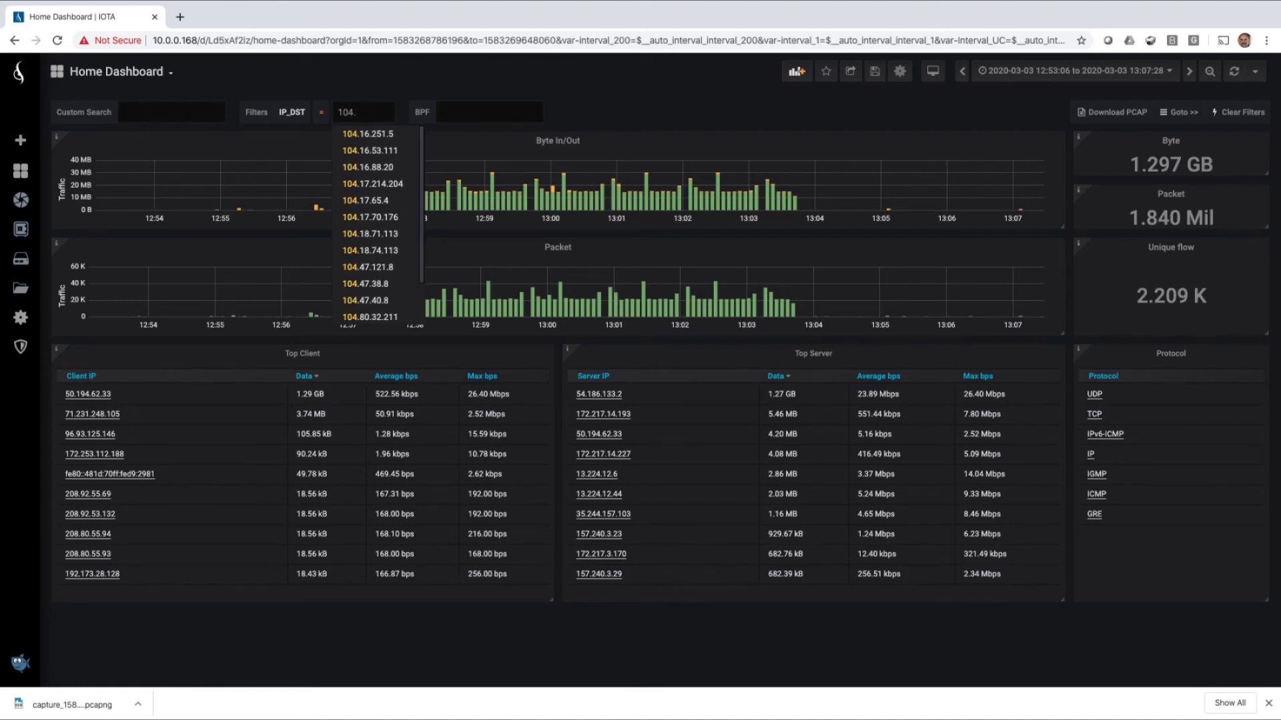
pyautogui.write('18')
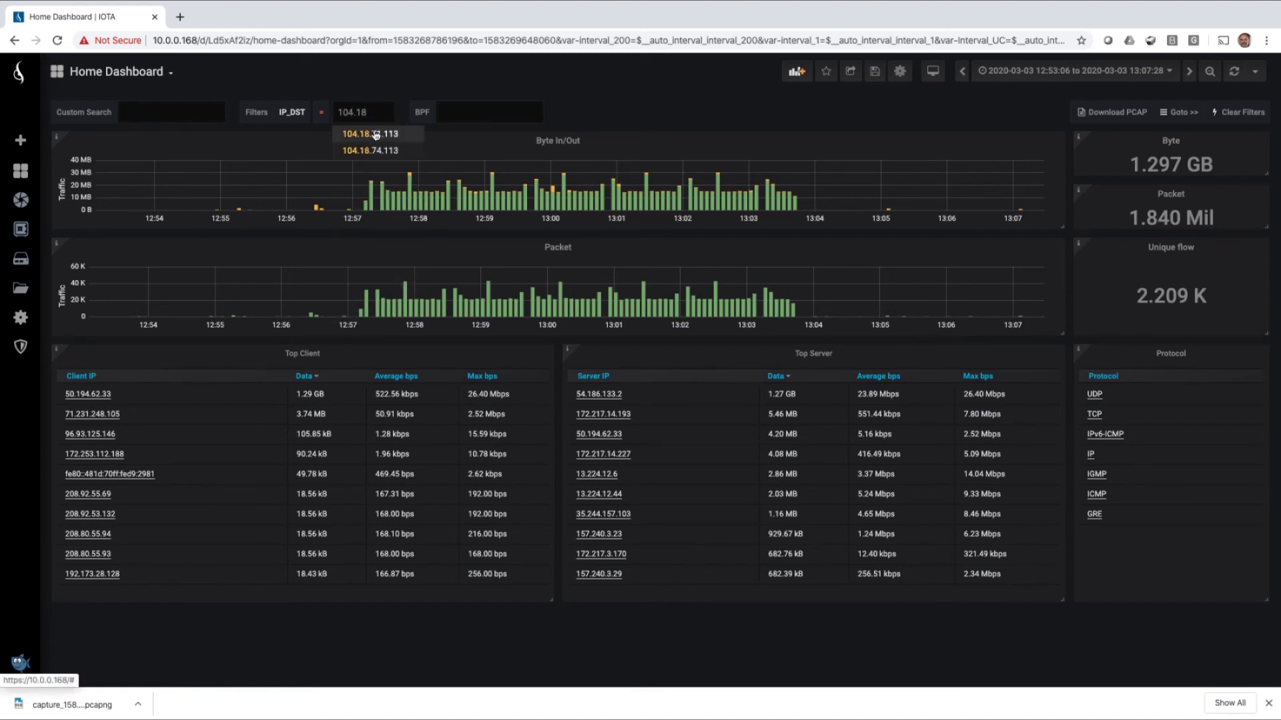
pyautogui.click(371, 134)
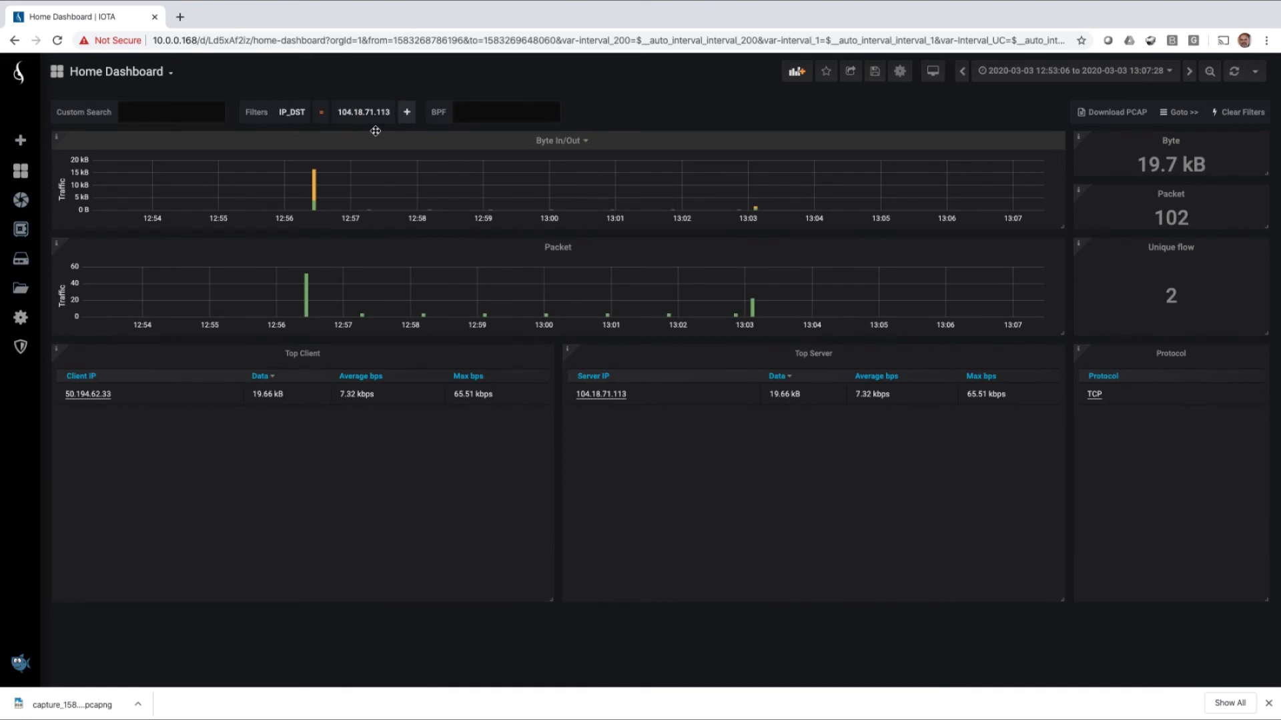